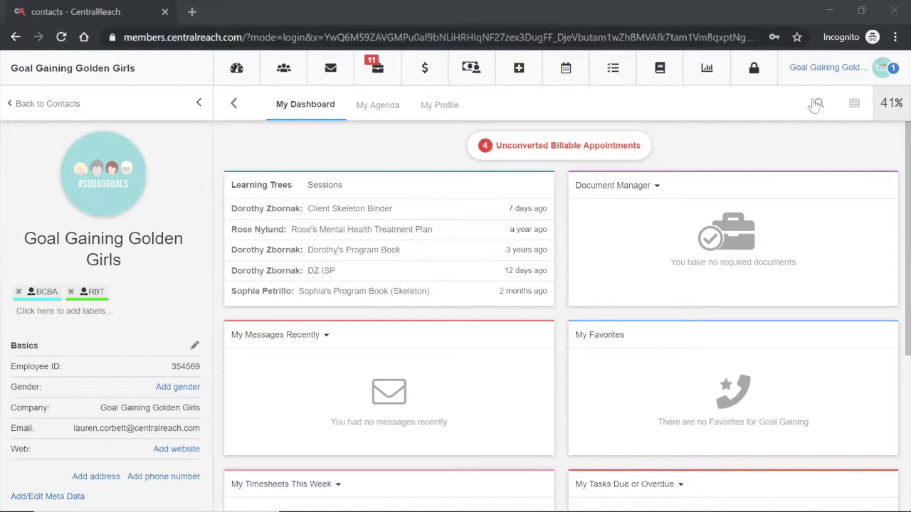
Step: Open the Routines page in the Learn settings and start a new routine
mouse_move(658, 77)
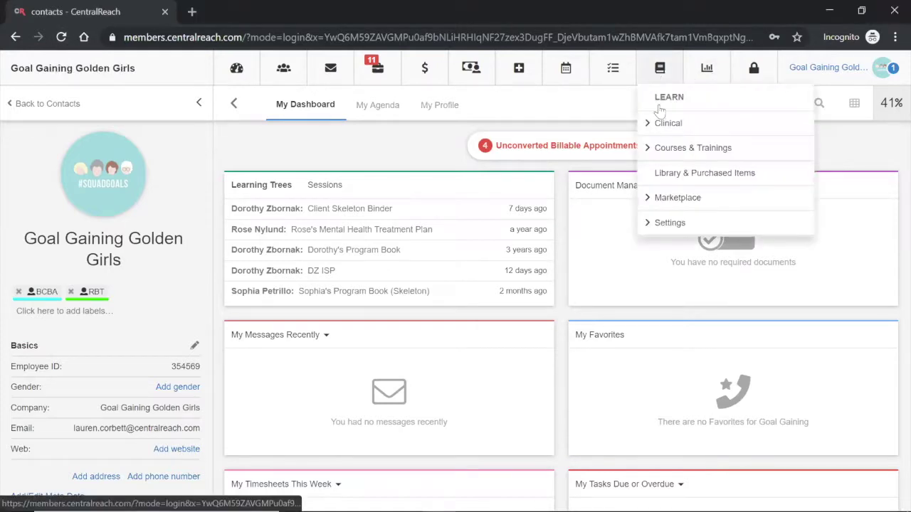
left_click(659, 223)
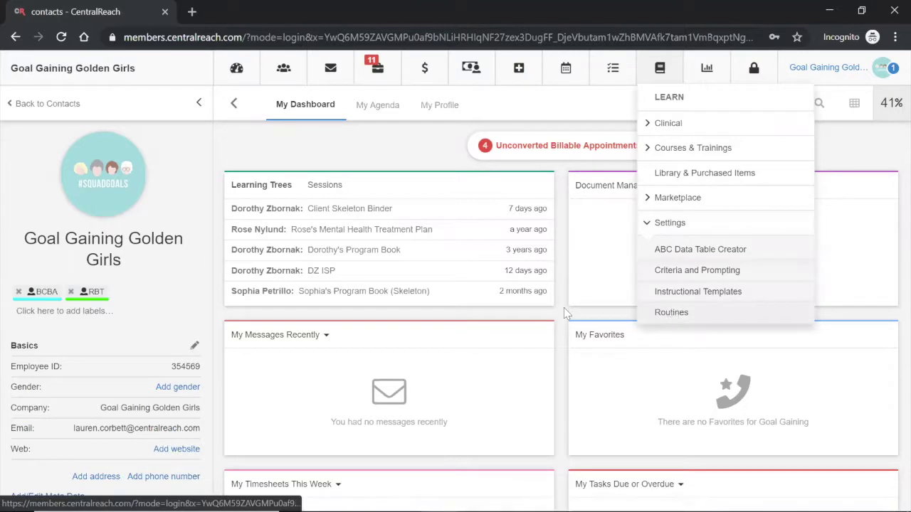
left_click(671, 313)
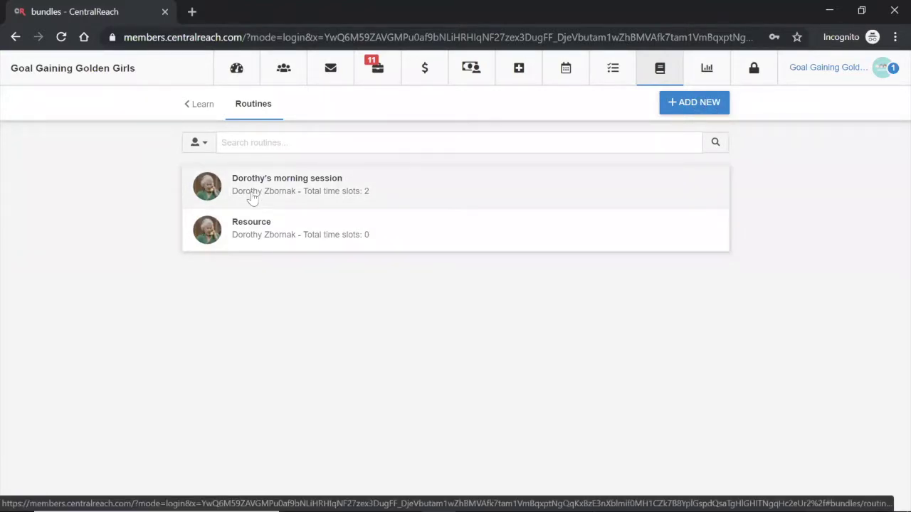
left_click(701, 103)
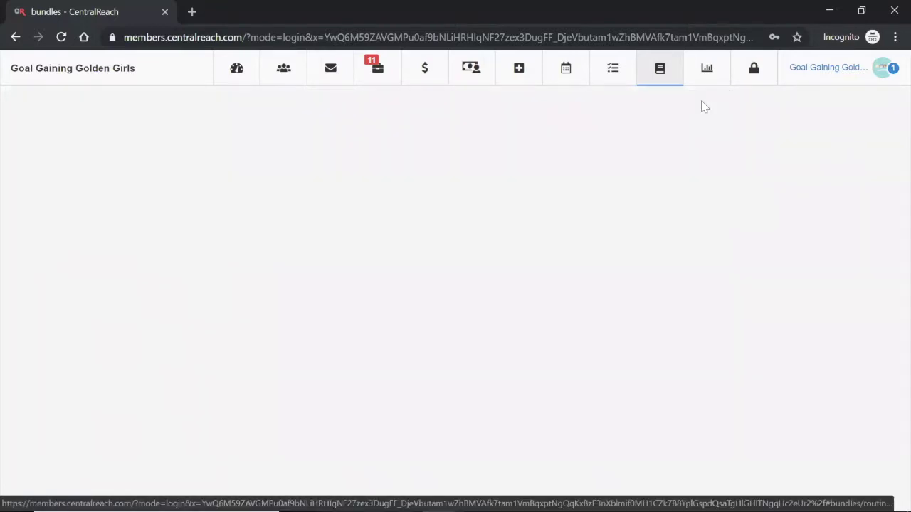
Step: Fill in the new routine with the client of the existing routines, the name MWF and the description "Description"
left_click(365, 188)
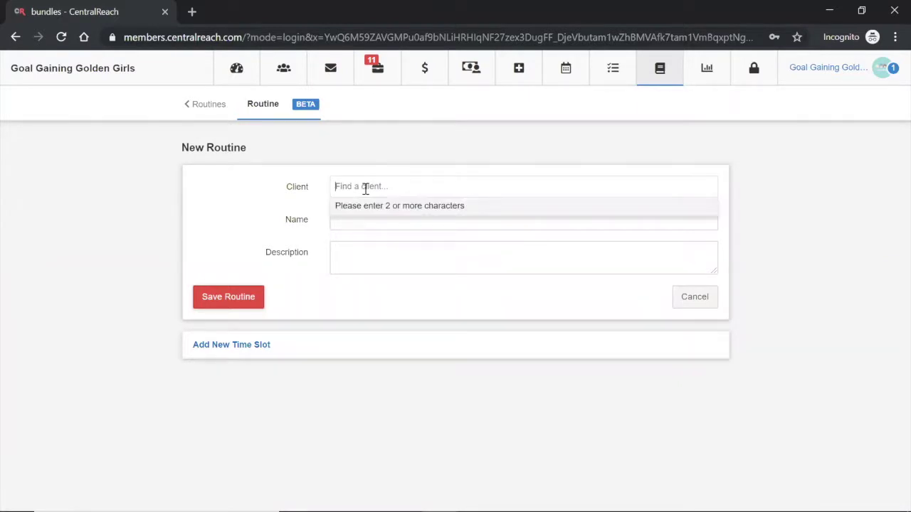
type("dor")
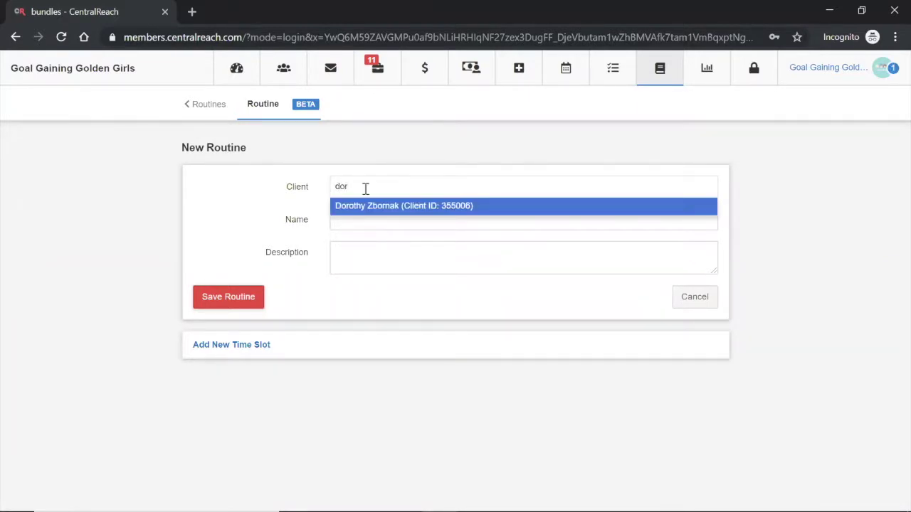
left_click(372, 210)
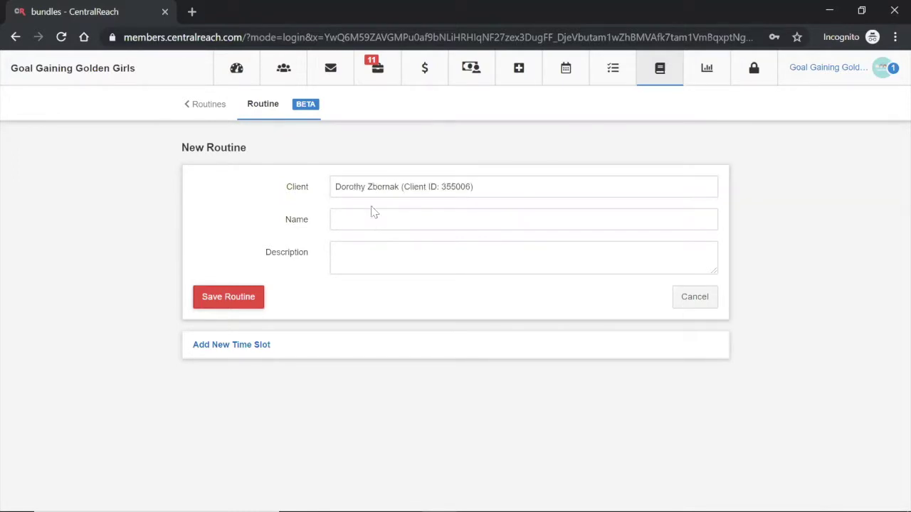
left_click(362, 221)
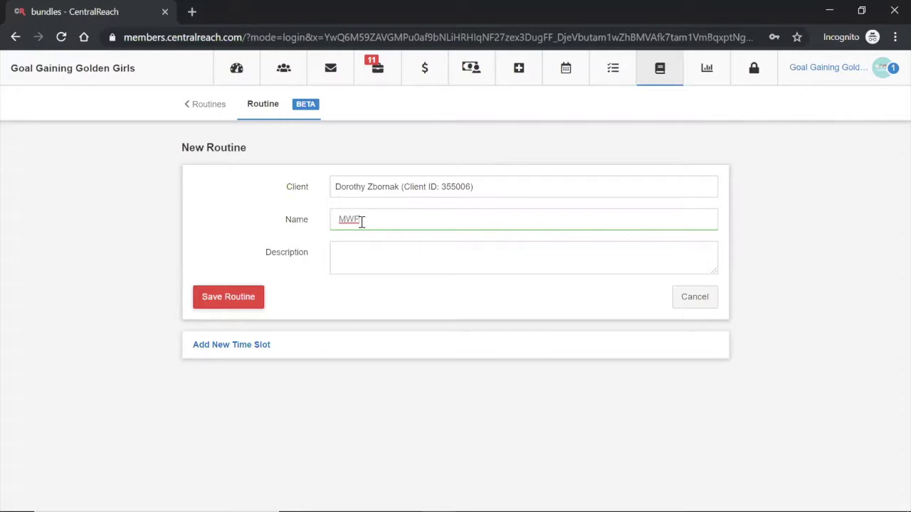
left_click(358, 245)
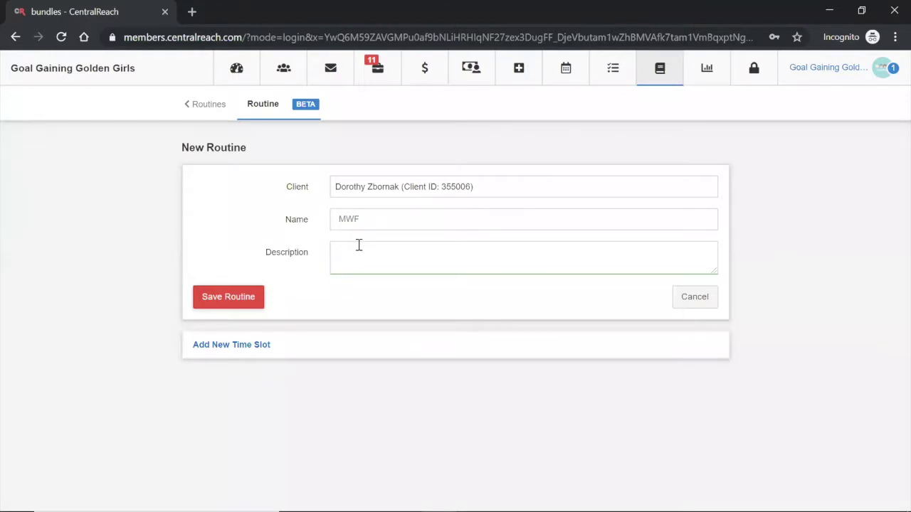
type("Description")
Step: Start a new time slot named ITT with a start time of 9:00 AM
left_click(220, 347)
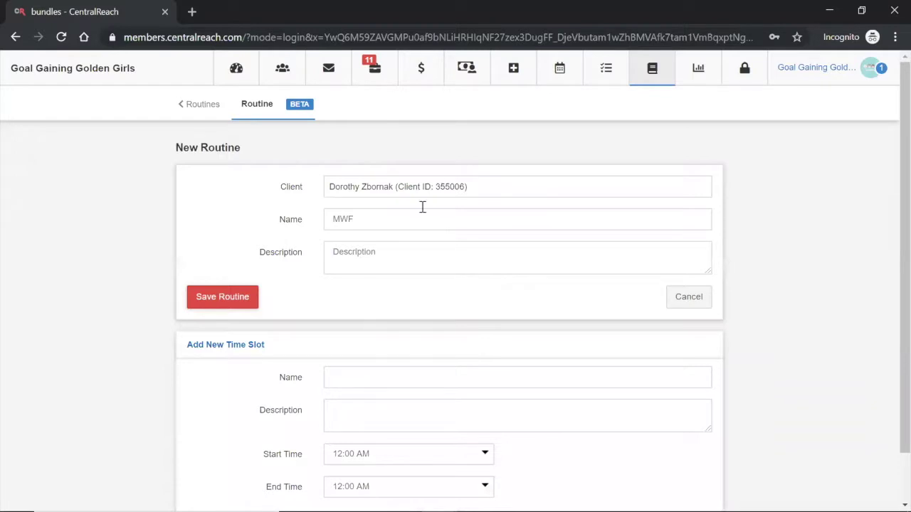
left_click(340, 373)
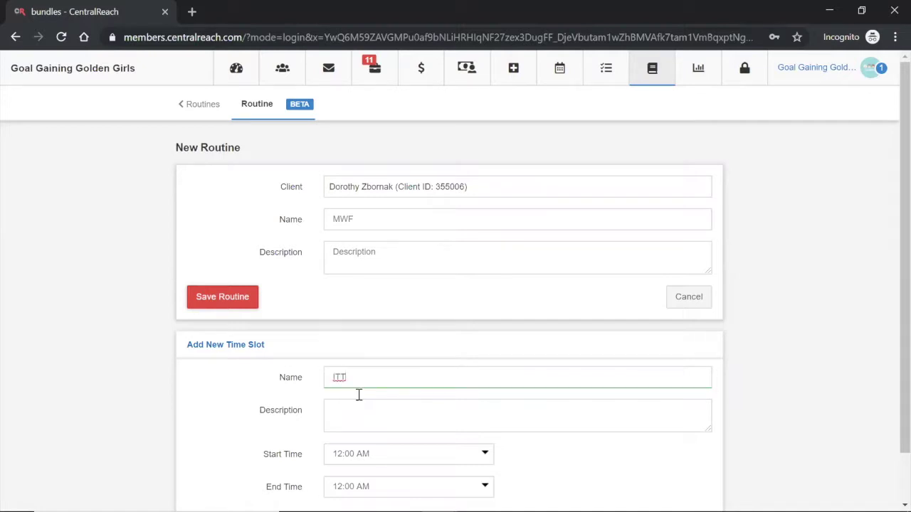
scroll(357, 404, "down", 1)
left_click(350, 406)
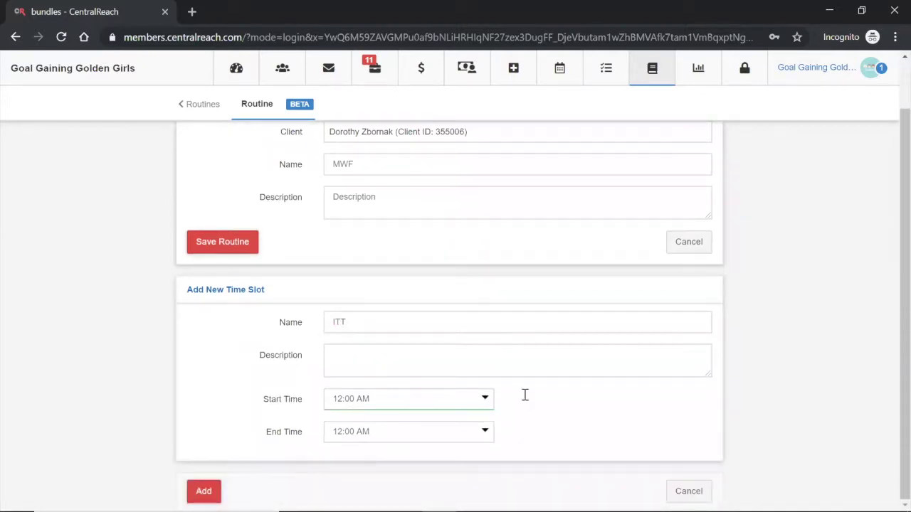
left_click(484, 403)
scroll(427, 469, "down", 8)
scroll(424, 475, "down", 2)
scroll(428, 468, "down", 2)
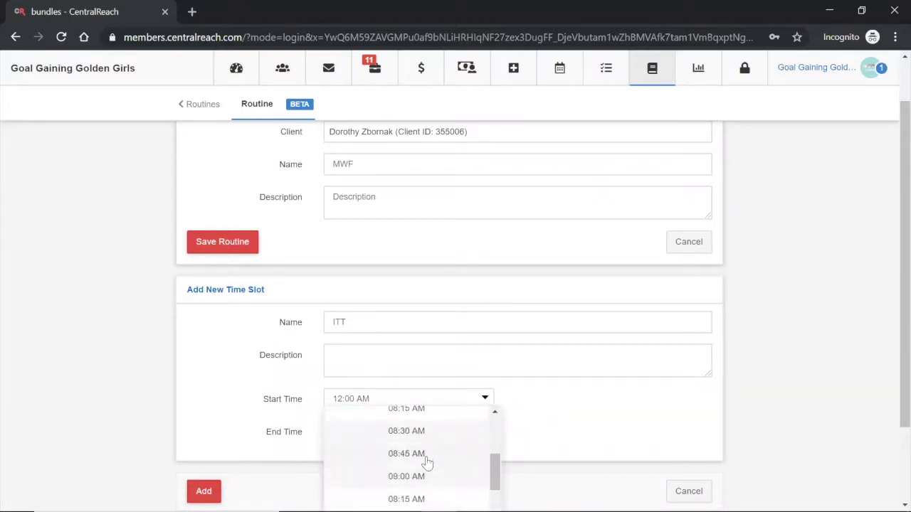
left_click(423, 476)
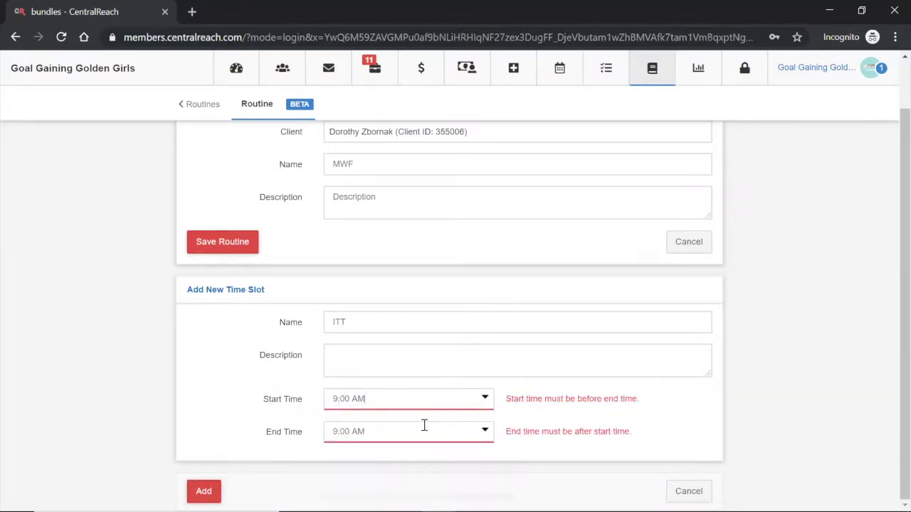
Step: Set the ITT slot's end time to 11:00 AM and add the slot to the routine
left_click(485, 431)
scroll(445, 473, "down", 2)
scroll(444, 472, "down", 3)
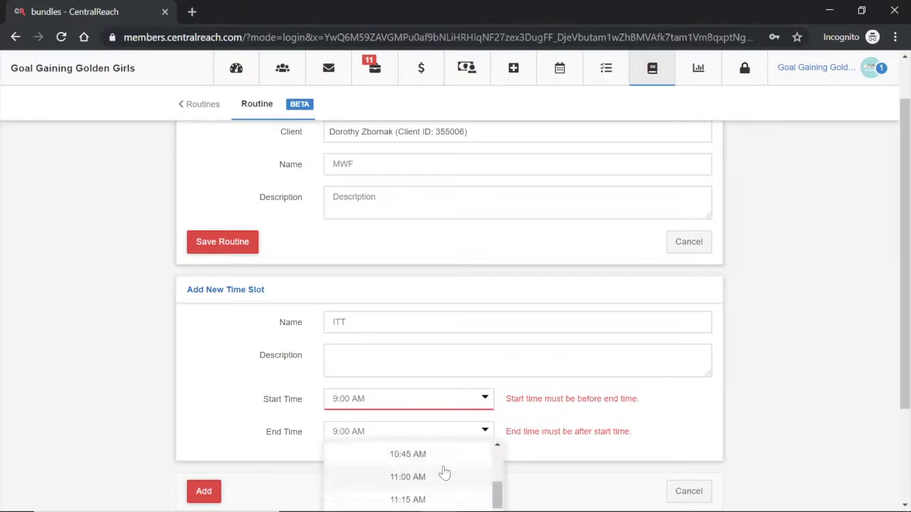
left_click(434, 465)
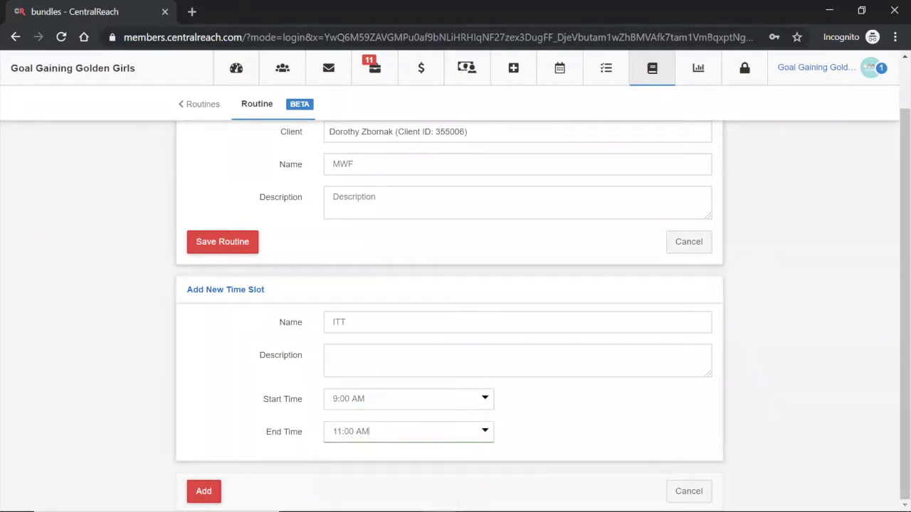
left_click(208, 490)
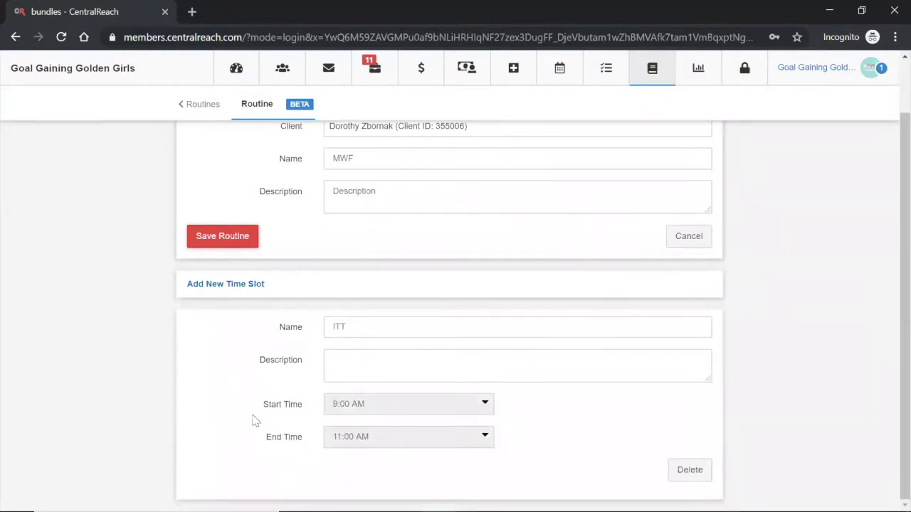
Step: Start another time slot named Lunch with a start time of 11:00 AM
scroll(255, 397, "up", 1)
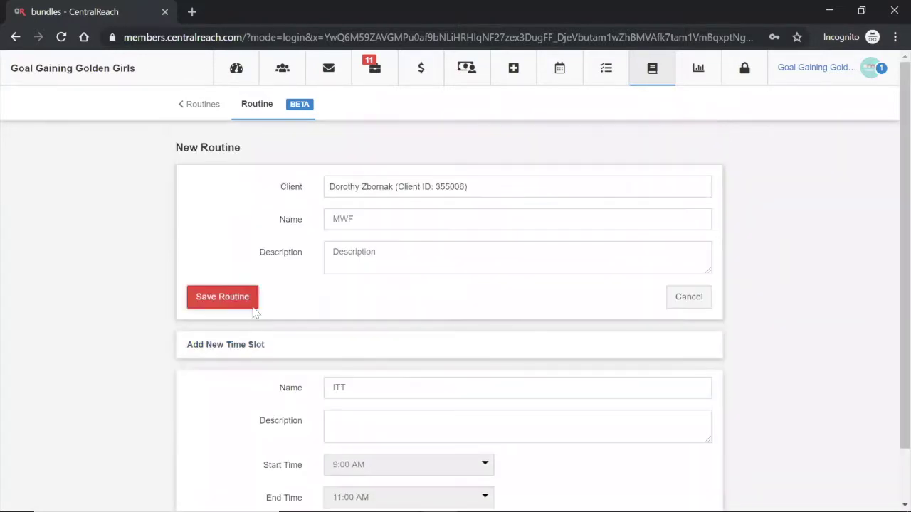
left_click(207, 349)
left_click(361, 376)
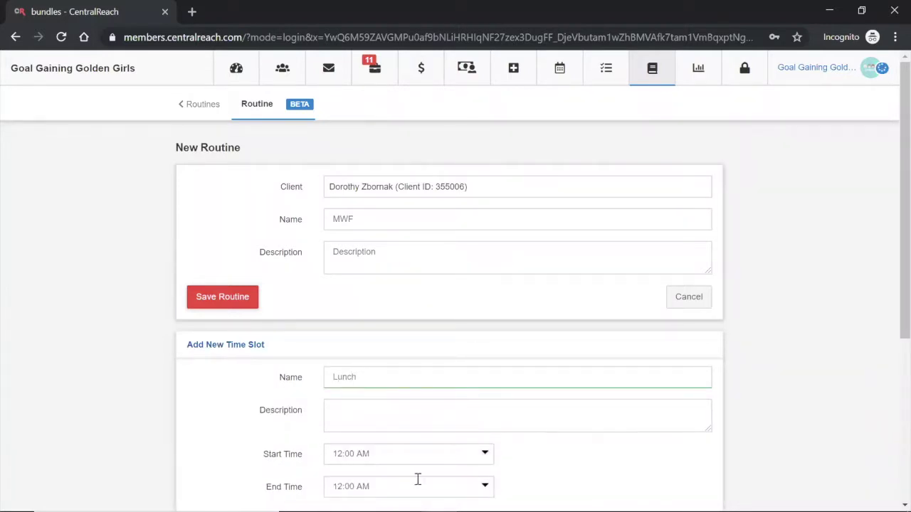
left_click(483, 455)
scroll(455, 466, "down", 1)
scroll(456, 471, "down", 5)
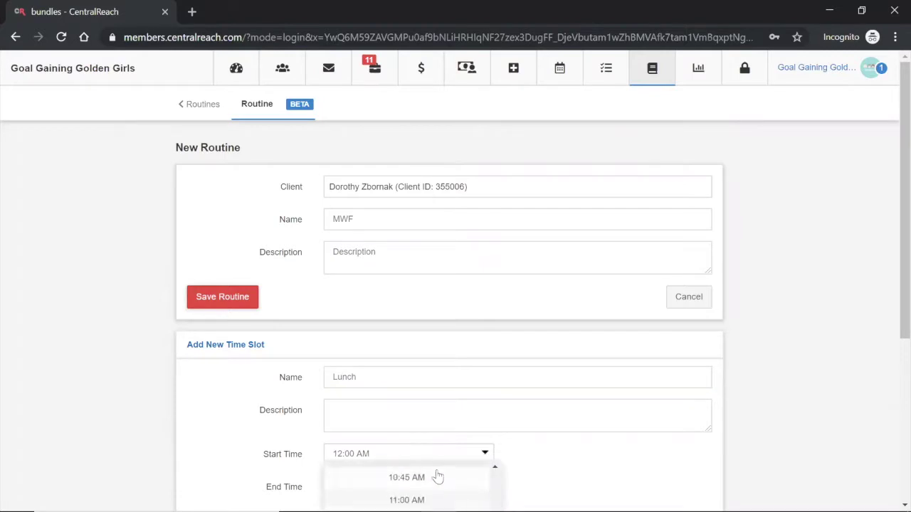
left_click(466, 500)
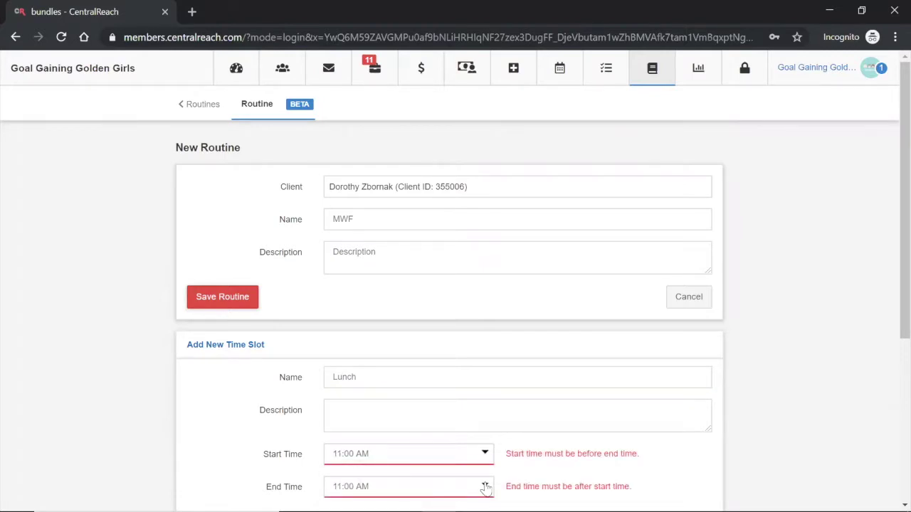
Step: Set the Lunch slot's end time to 12:00 PM and add the slot to the routine
left_click(483, 487)
scroll(482, 486, "down", 1)
scroll(620, 446, "down", 1)
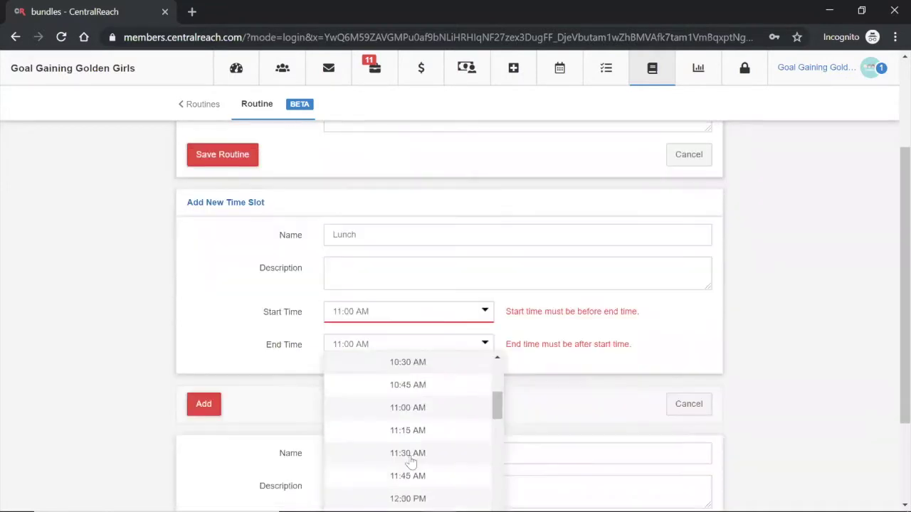
left_click(407, 496)
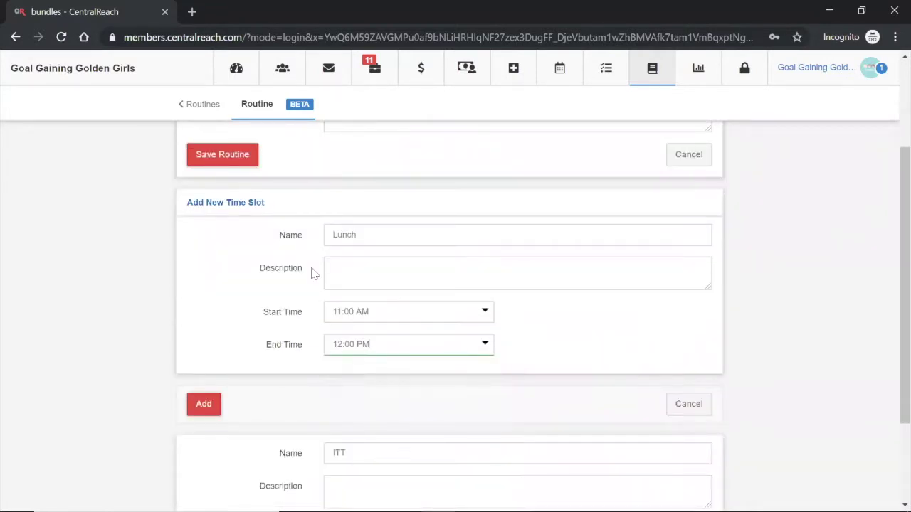
left_click(206, 406)
Step: Start a third time slot named Social with a start time of 12:00 PM
left_click(256, 206)
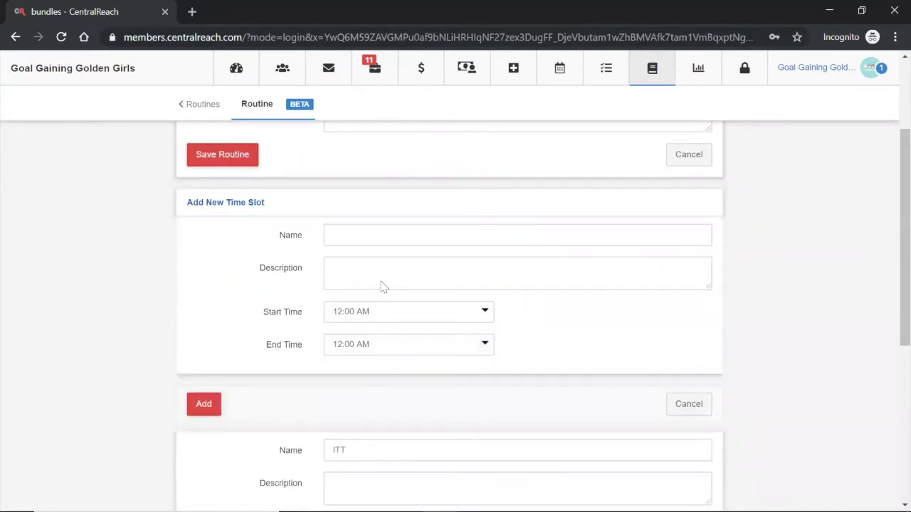
left_click(362, 236)
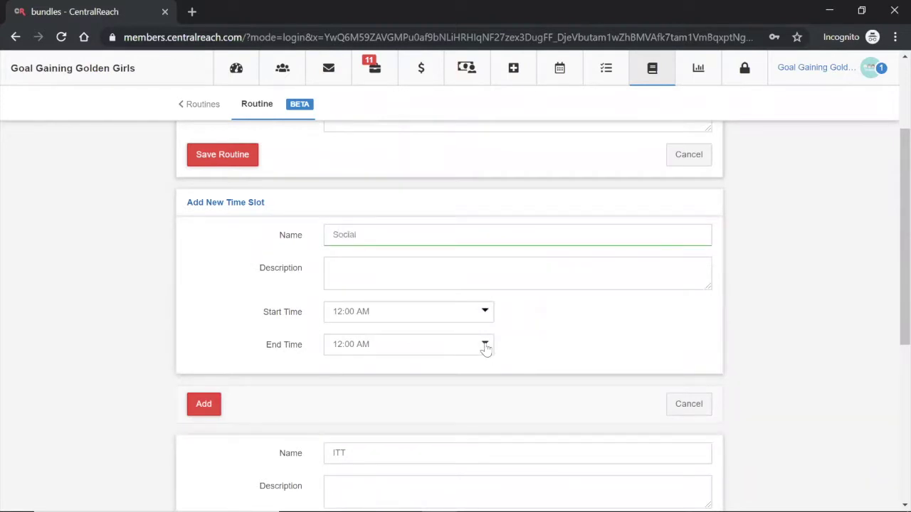
left_click(484, 313)
scroll(458, 402, "down", 9)
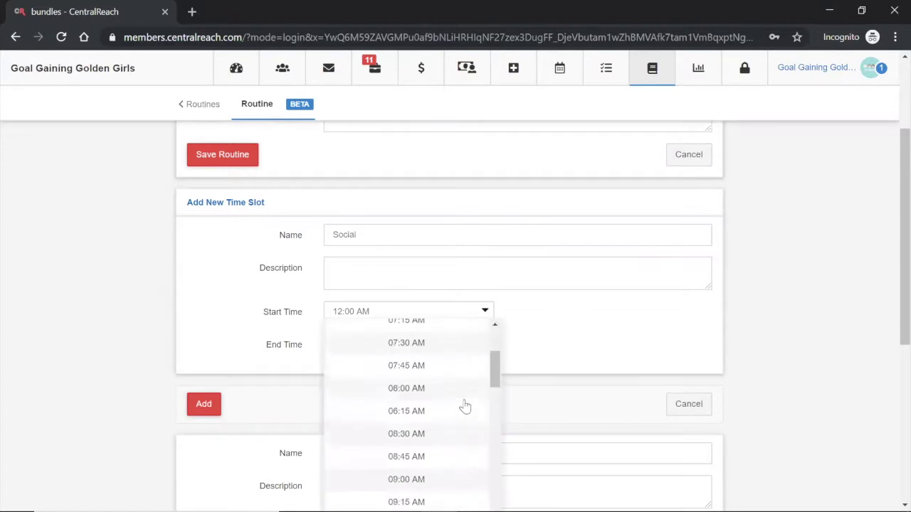
scroll(422, 378, "up", 3)
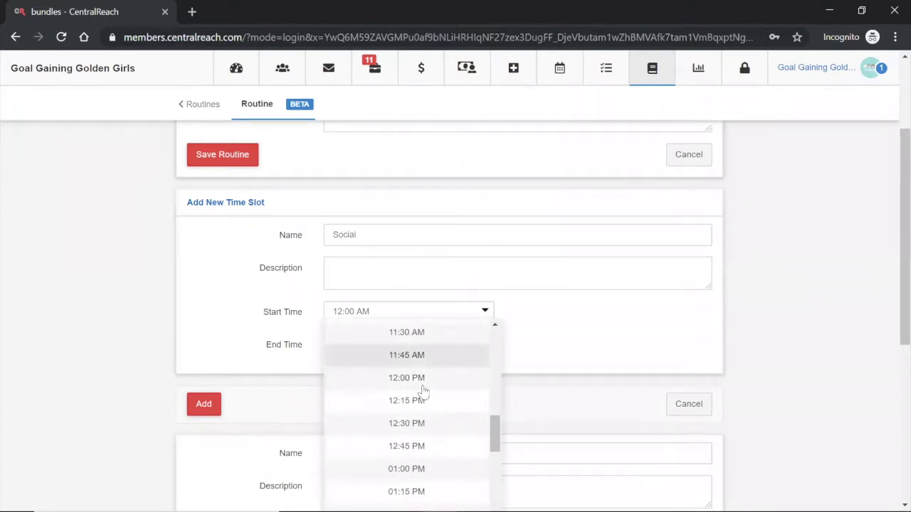
left_click(413, 359)
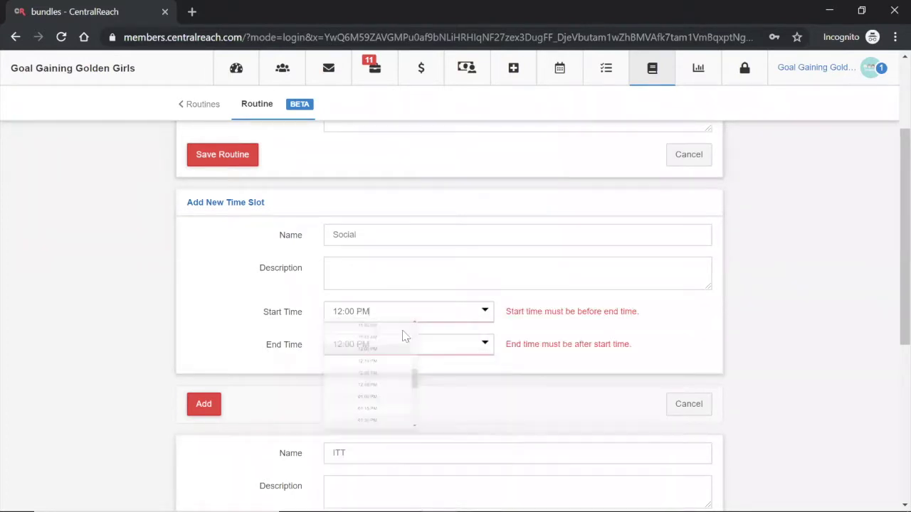
Step: Set the Social slot's end time to 1:00 PM and add the slot to the routine
left_click(484, 345)
scroll(441, 408, "down", 3)
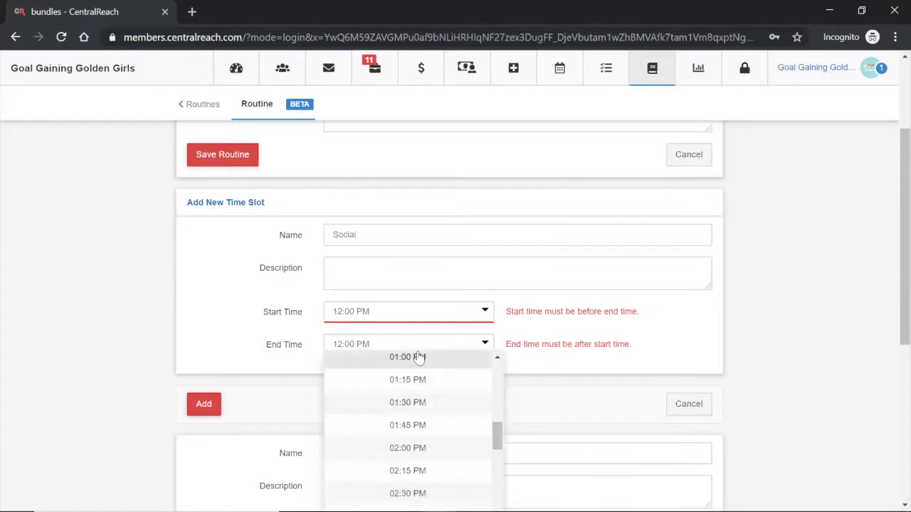
left_click(418, 359)
left_click(203, 404)
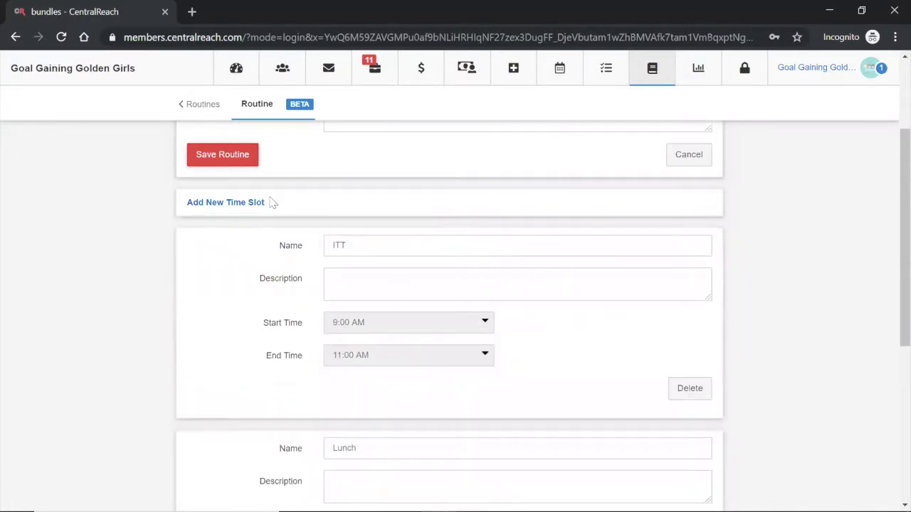
Step: Start a second time slot named ITT for the afternoon with a start time of 1:00 PM
left_click(247, 205)
left_click(357, 239)
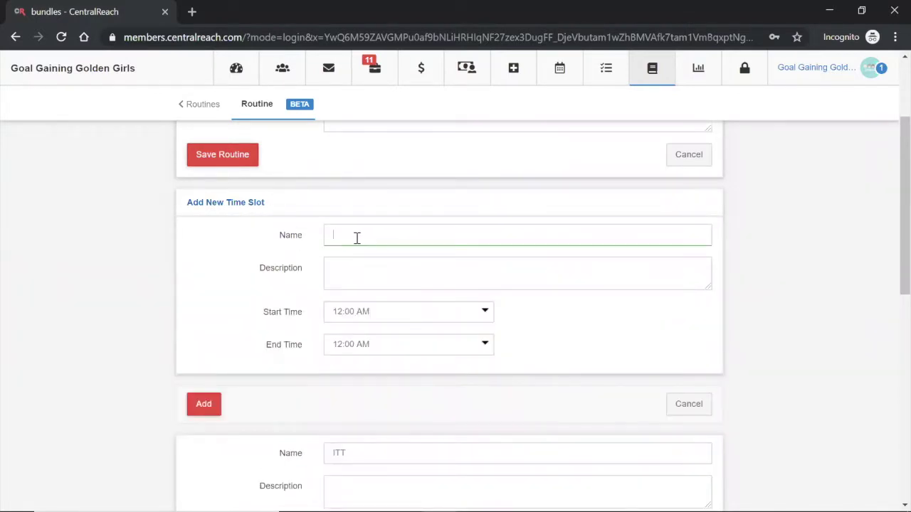
type("ITT")
left_click(486, 315)
scroll(421, 417, "down", 6)
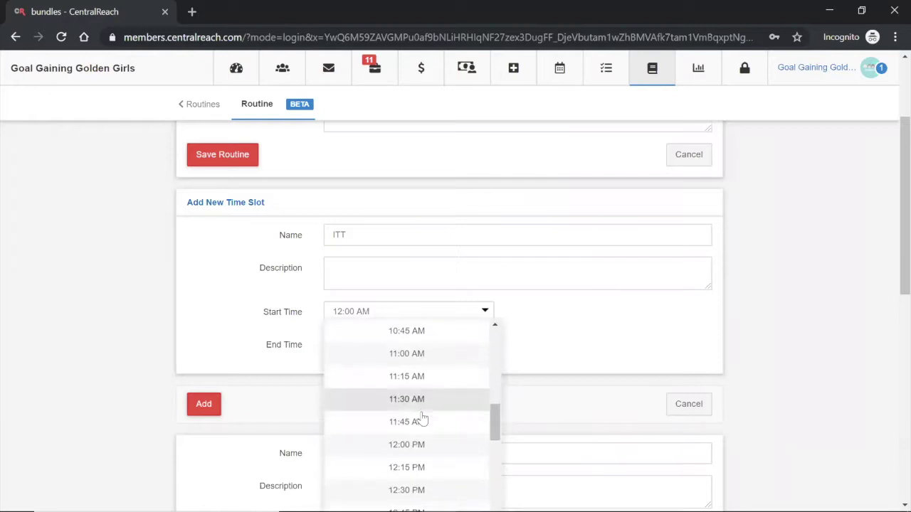
scroll(424, 412, "down", 3)
left_click(420, 328)
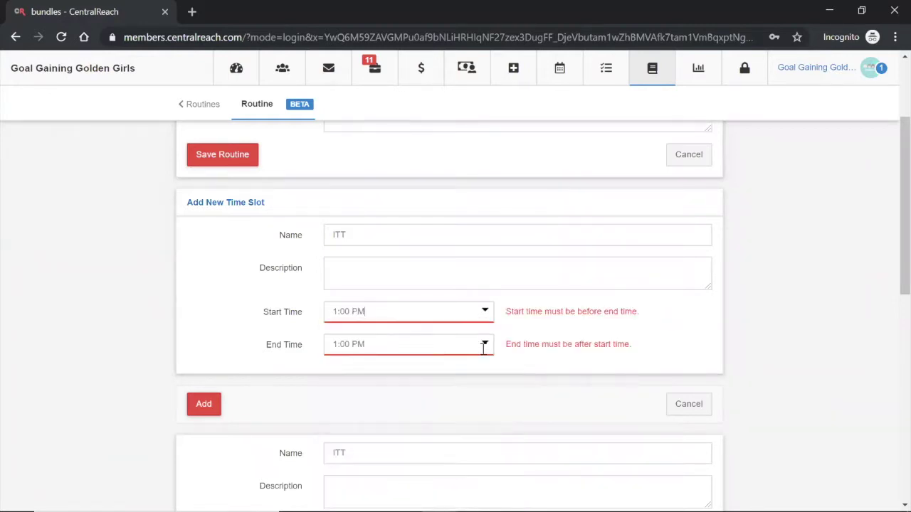
Step: Set the end time of the afternoon ITT slot to 3:00 PM
left_click(485, 345)
scroll(431, 445, "down", 3)
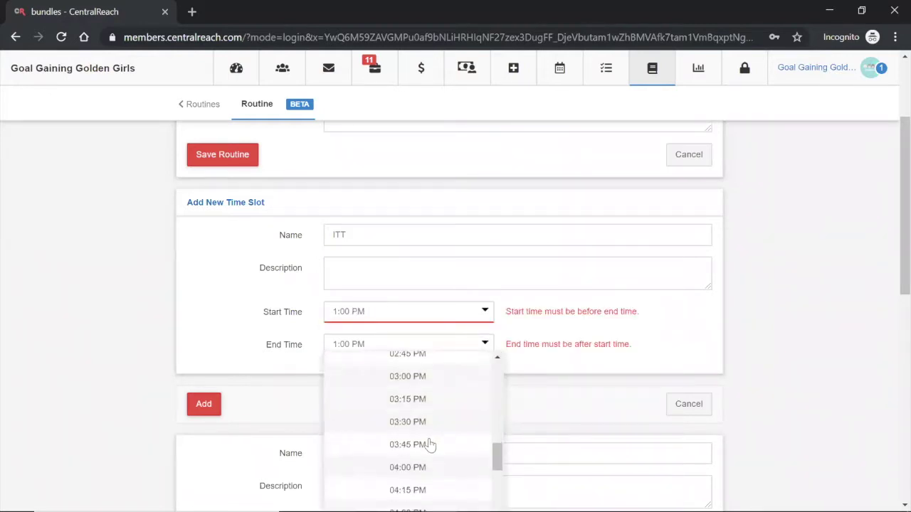
left_click(424, 378)
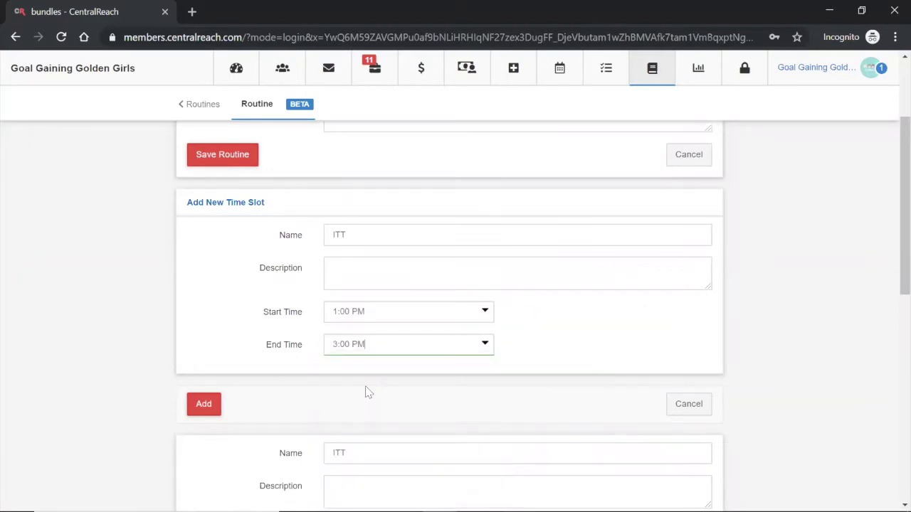
Step: Add the afternoon ITT time slot to the MWF routine and save the routine
left_click(203, 403)
scroll(183, 245, "up", 2)
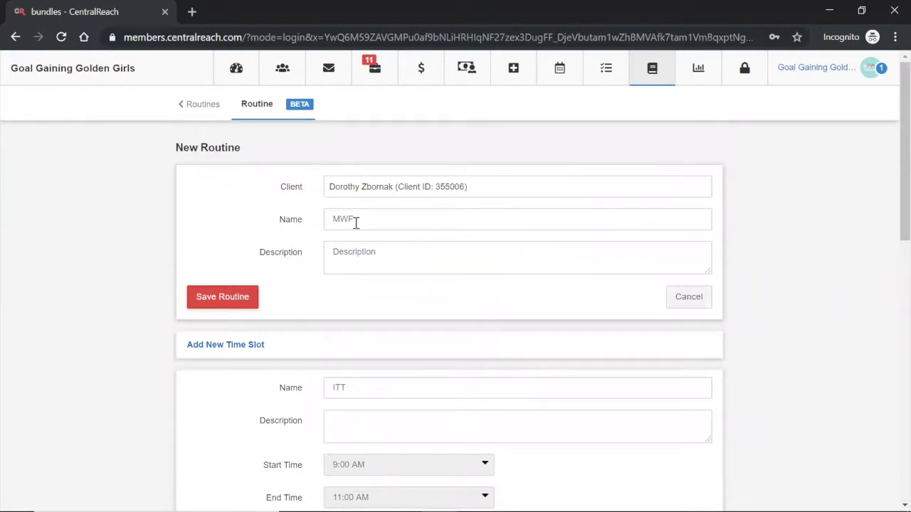
scroll(370, 235, "down", 2)
double_click(360, 250)
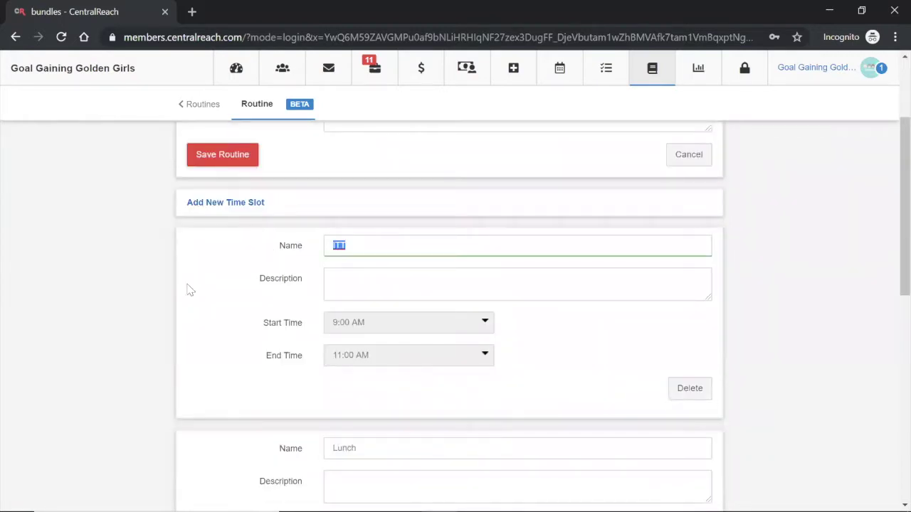
left_click(363, 283)
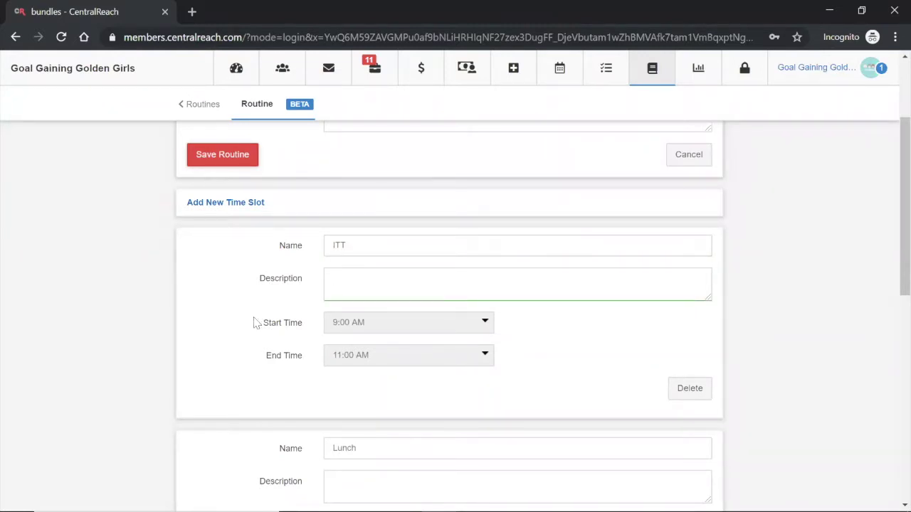
left_click(238, 158)
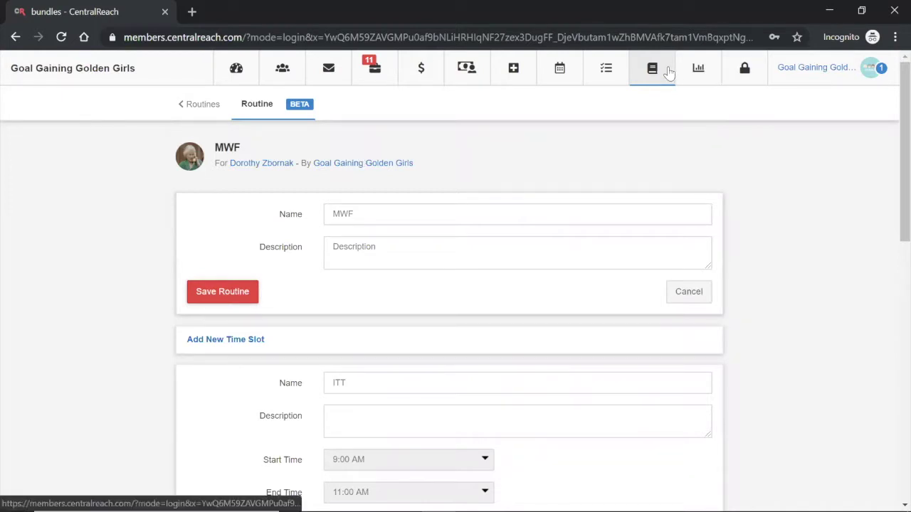
Step: Open the routine client's Program Book from the clinical Learning Trees
mouse_move(664, 74)
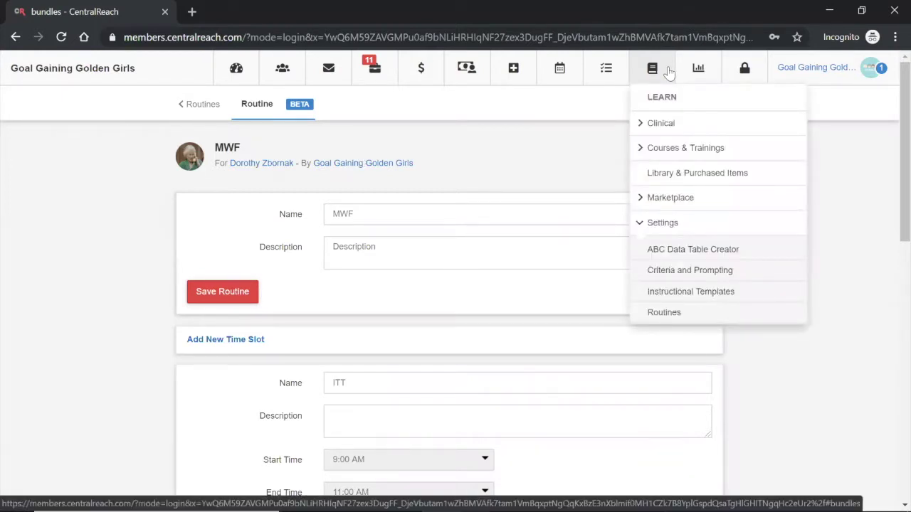
left_click(673, 123)
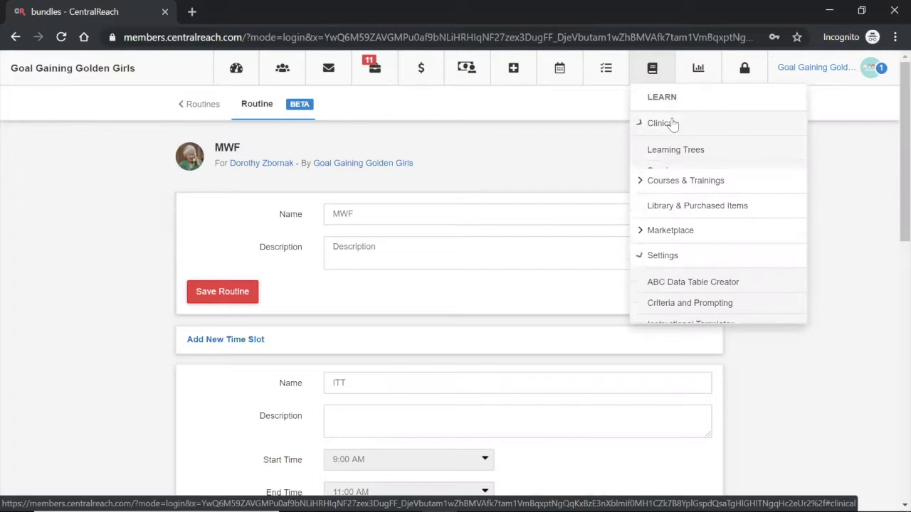
left_click(676, 149)
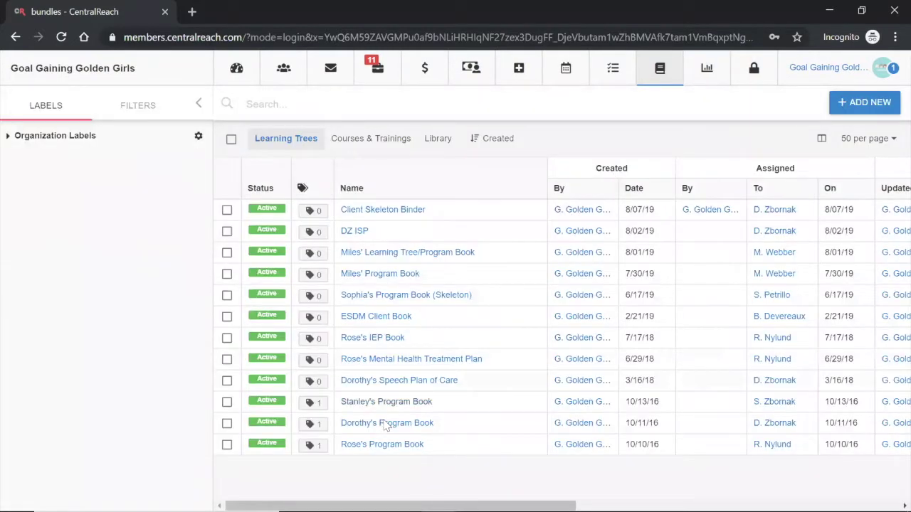
left_click(363, 425)
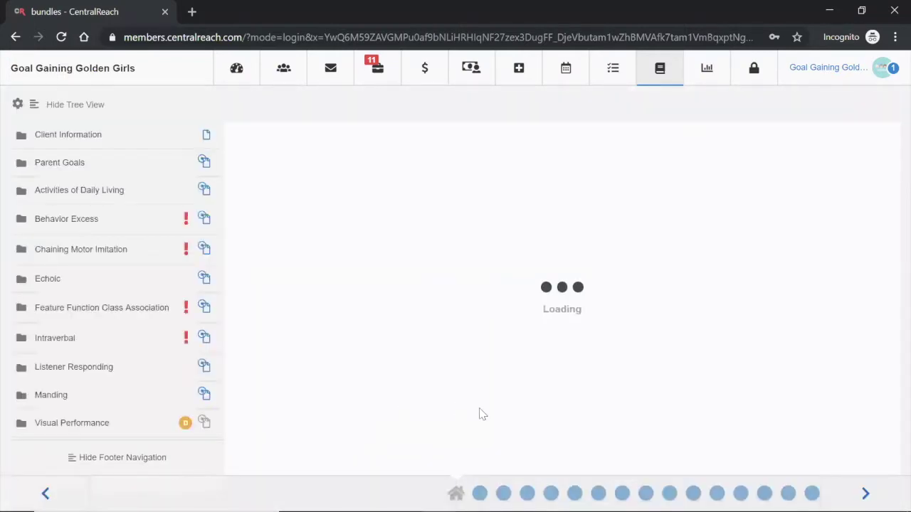
Step: Open the first Clap target in One Step Imitation under Chaining Motor Imitation
left_click(21, 250)
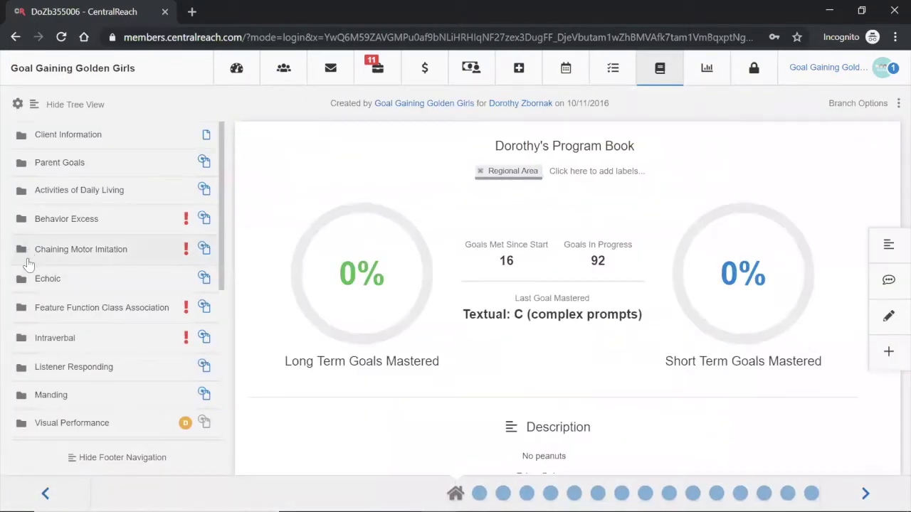
left_click(42, 285)
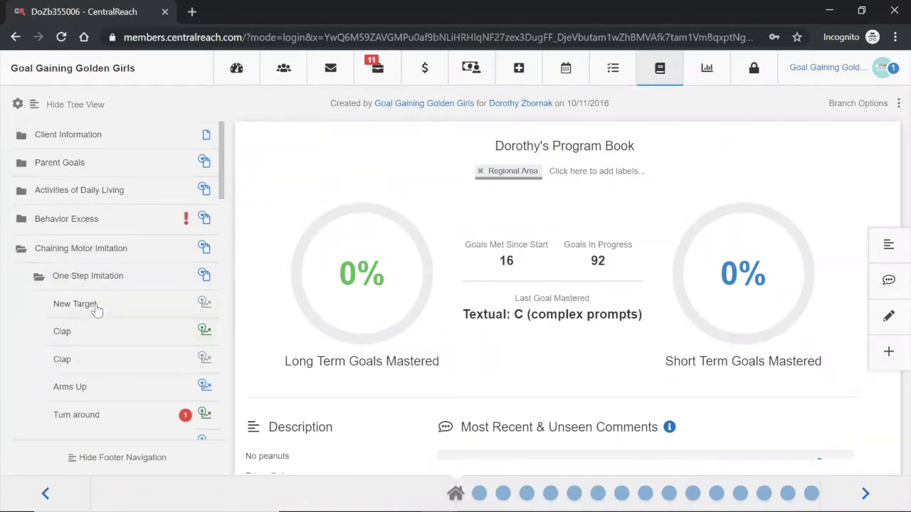
left_click(97, 334)
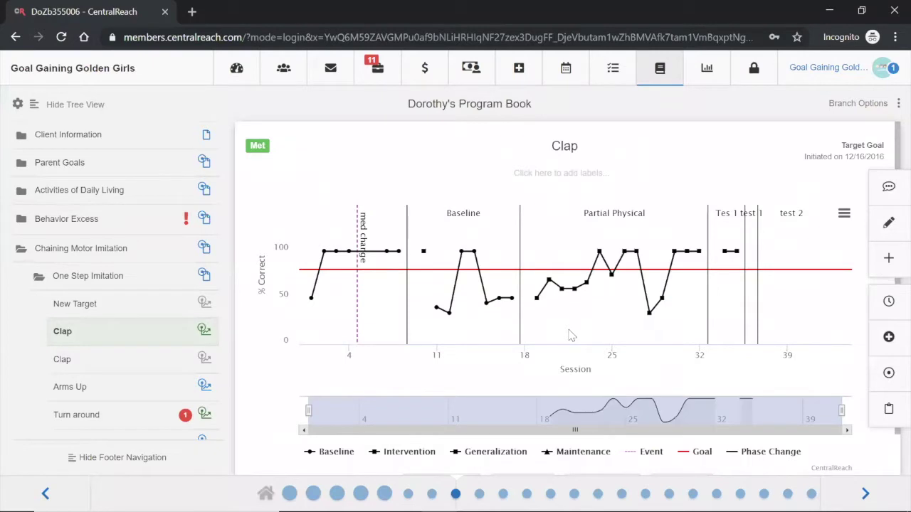
mouse_move(571, 334)
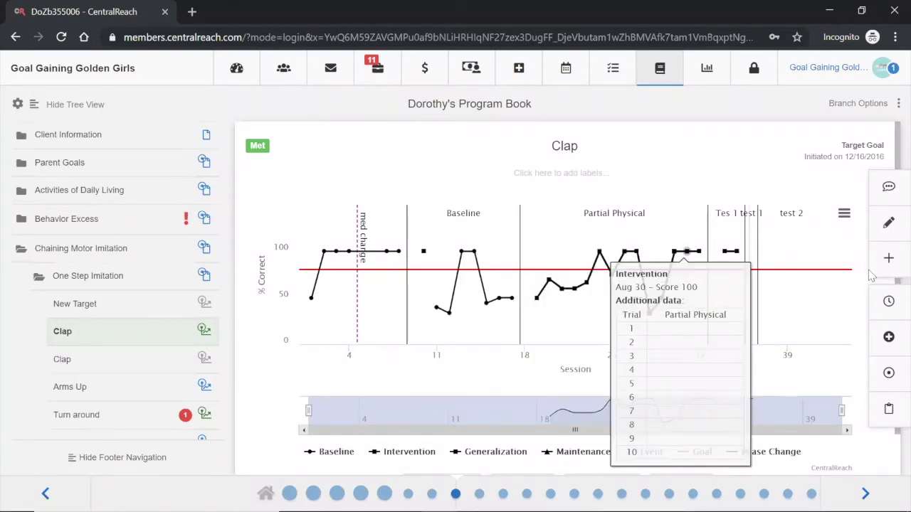
Step: Edit the Clap target's branch details and set its session type to Routine
left_click(889, 225)
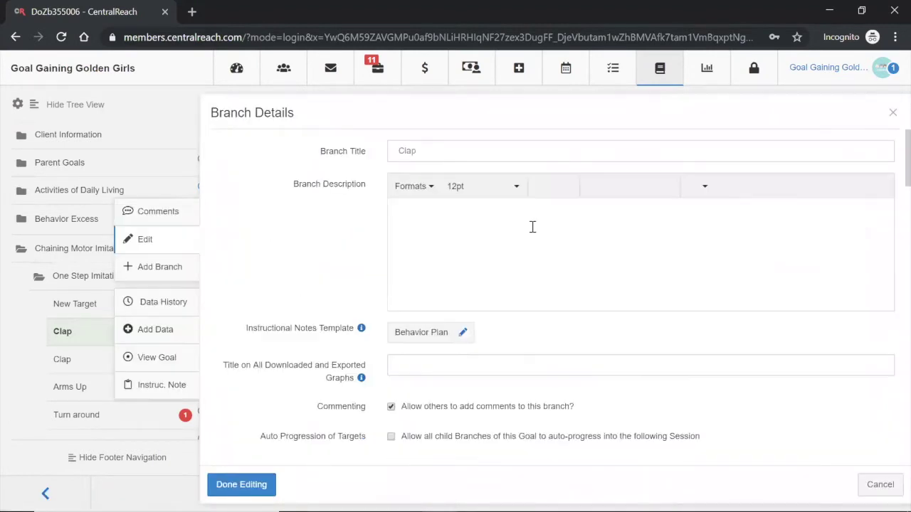
scroll(533, 228, "down", 2)
scroll(533, 231, "down", 8)
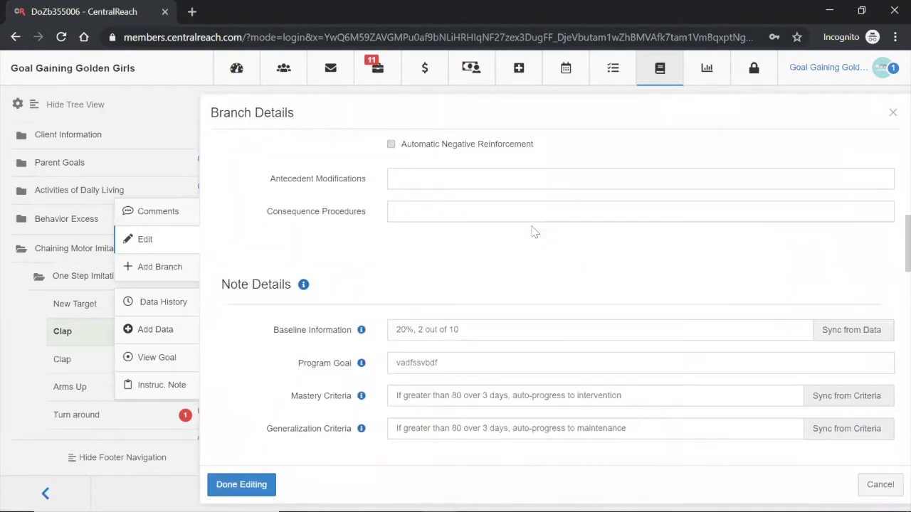
scroll(533, 229, "down", 2)
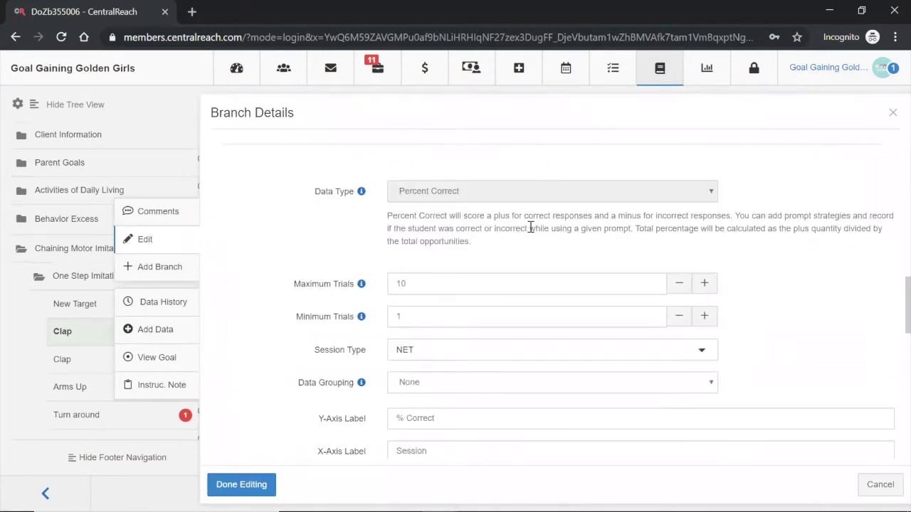
left_click(402, 358)
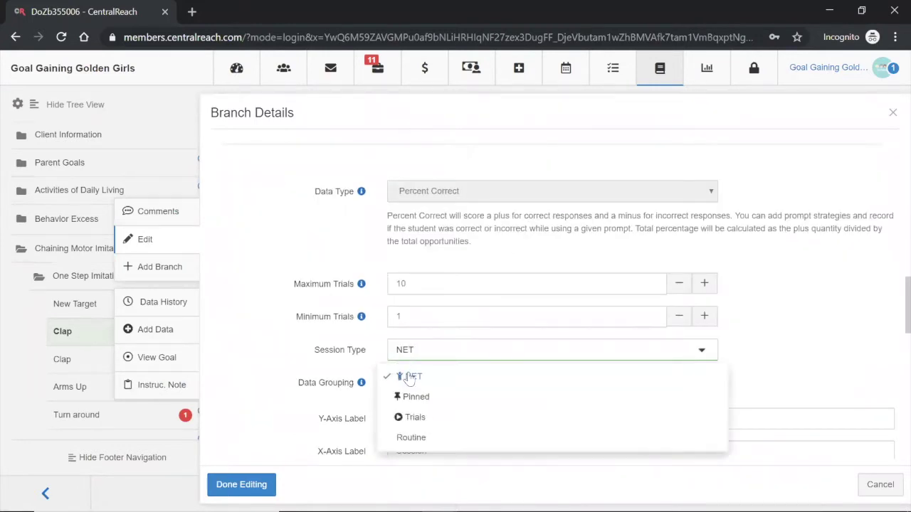
left_click(420, 437)
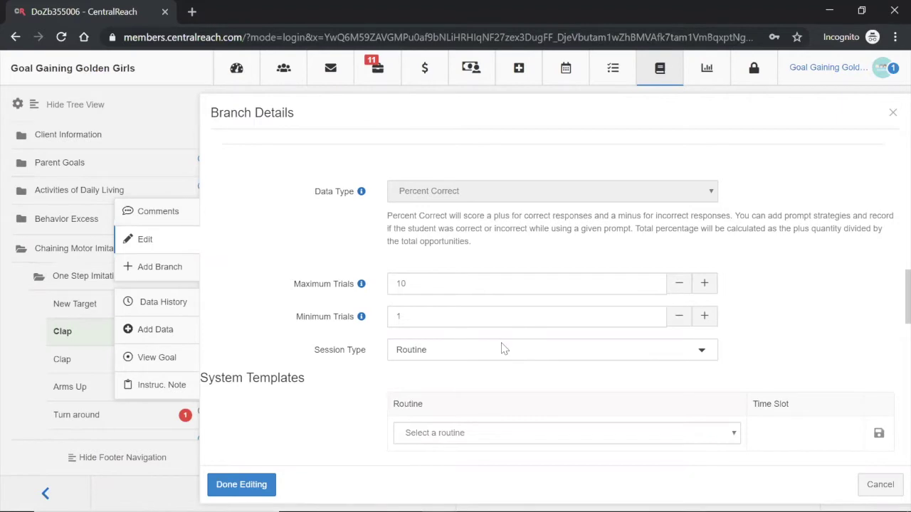
Step: Assign Clap to the MWF routine's 9:00 AM to 11:00 AM ITT time slot and finish editing the branch
scroll(502, 352, "down", 2)
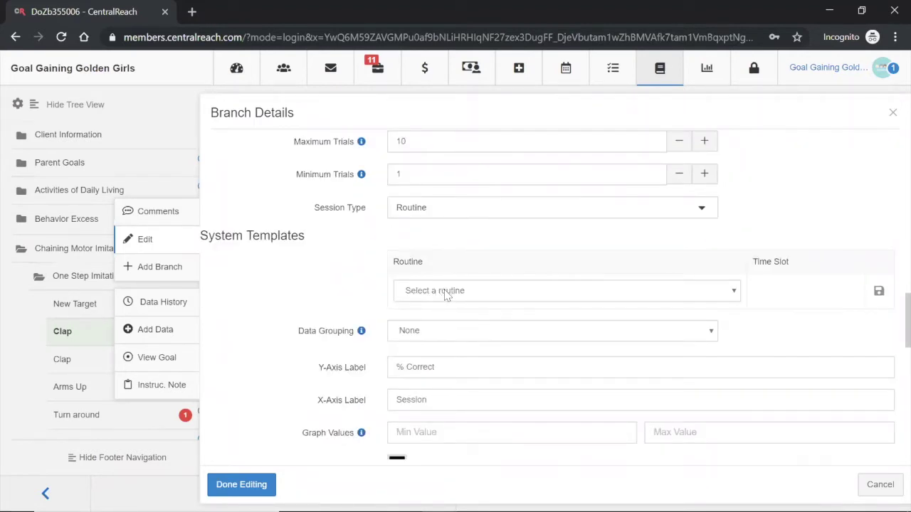
left_click(447, 294)
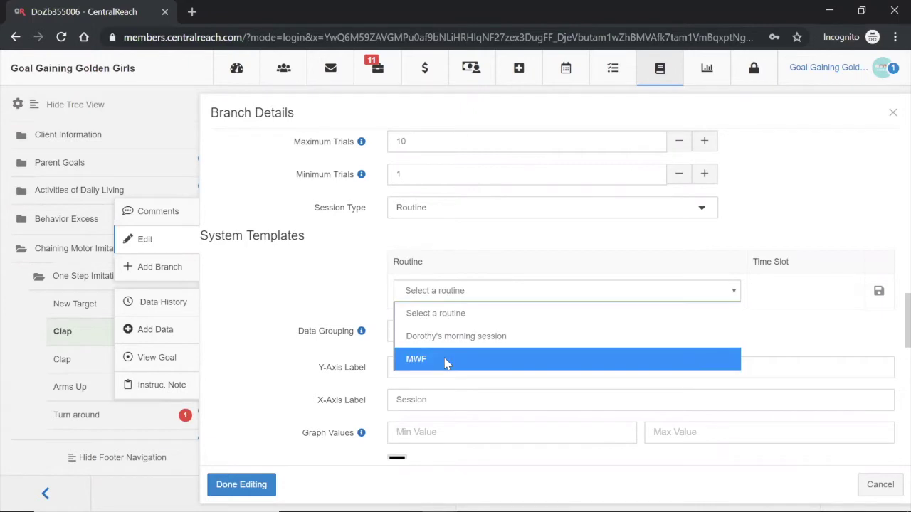
left_click(445, 361)
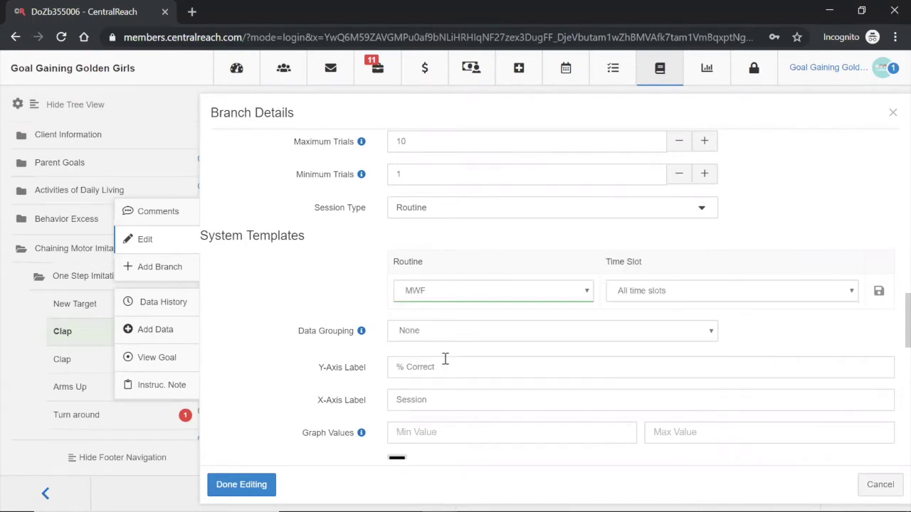
left_click(701, 292)
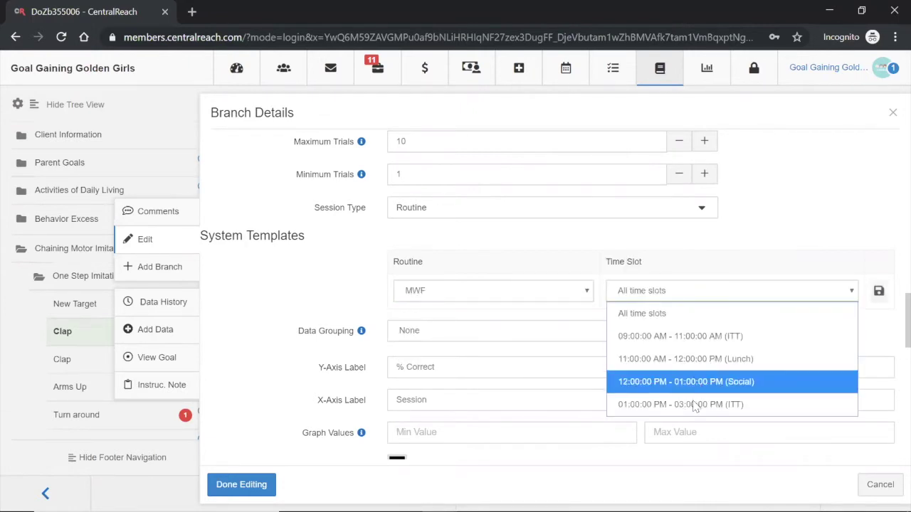
left_click(658, 340)
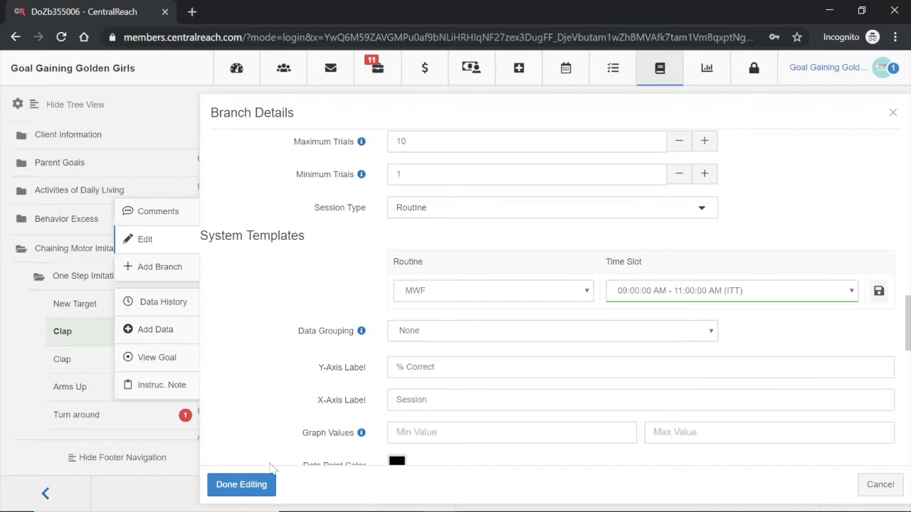
left_click(235, 481)
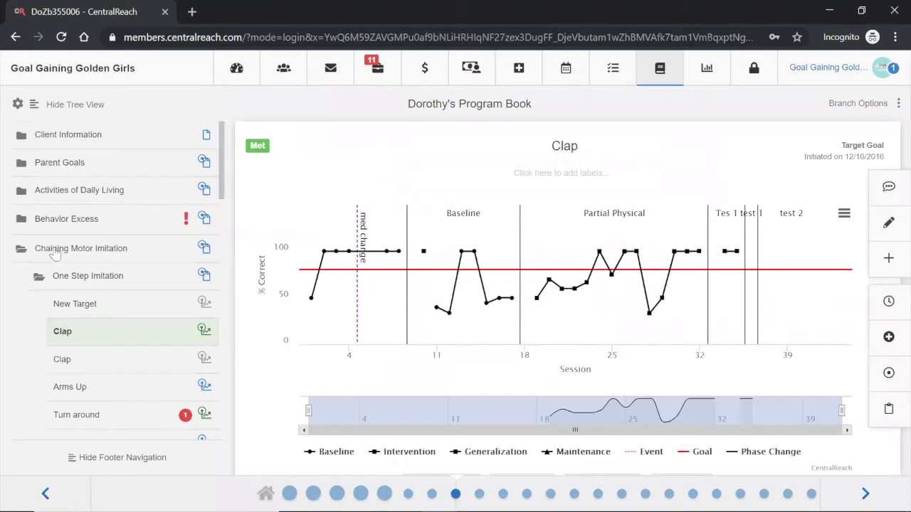
Step: Collapse Chaining Motor Imitation and open the Take turns with object target in Turn taking under Social Skills
left_click(13, 250)
scroll(32, 306, "down", 1)
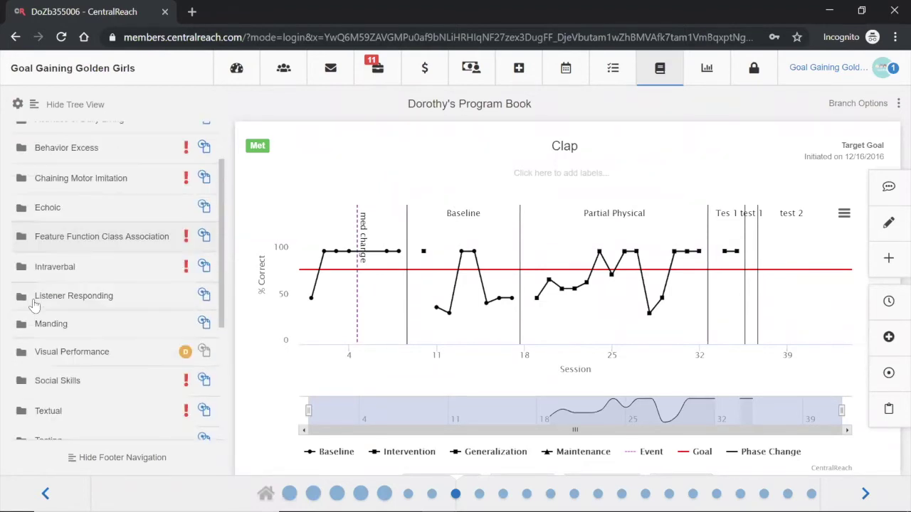
left_click(22, 382)
scroll(39, 345, "down", 1)
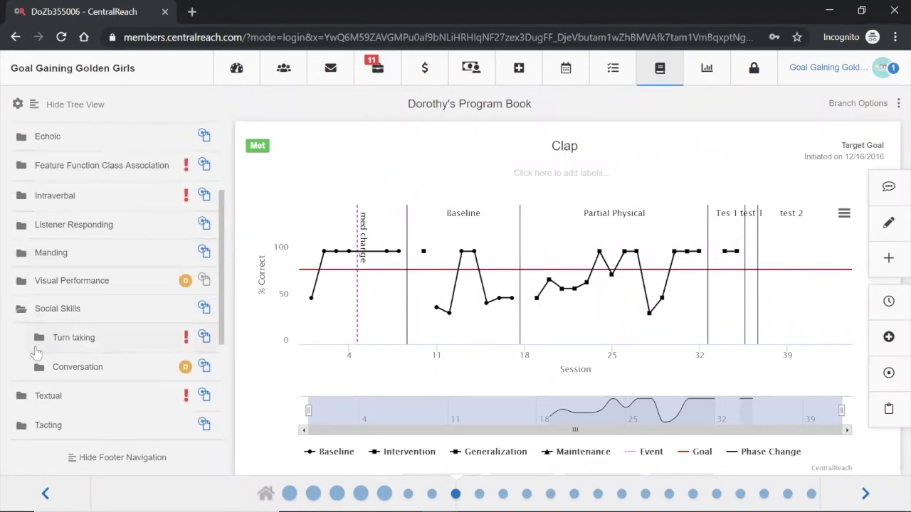
left_click(68, 353)
left_click(107, 363)
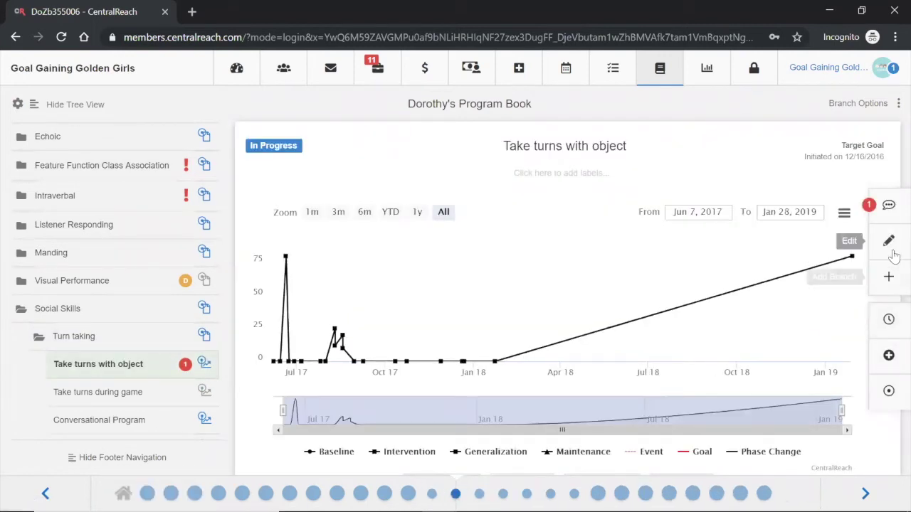
Step: Edit the branch details of Take turns with object and set its session type to Routine
left_click(891, 246)
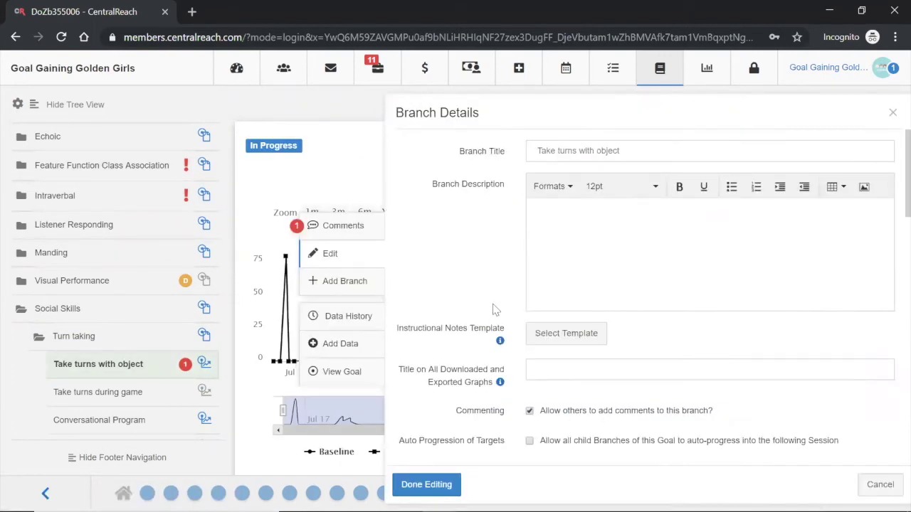
scroll(496, 308, "down", 8)
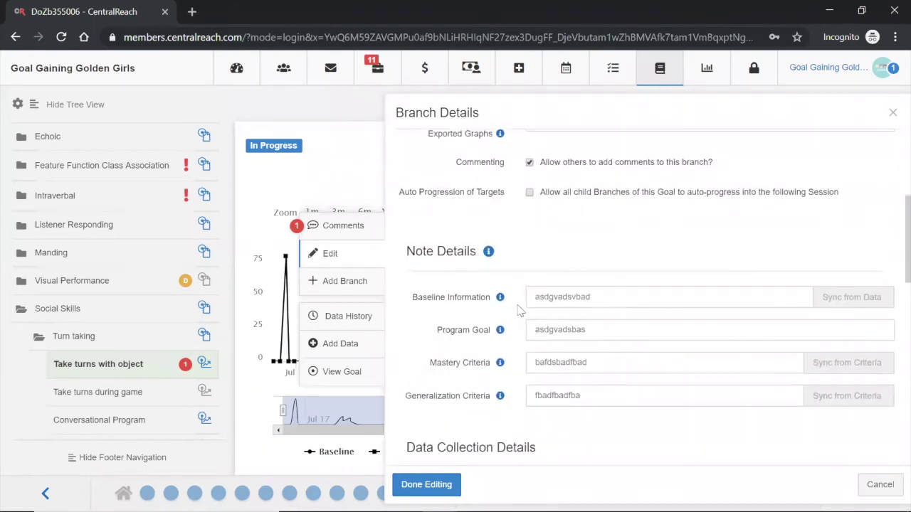
scroll(523, 311, "down", 4)
scroll(558, 241, "up", 2)
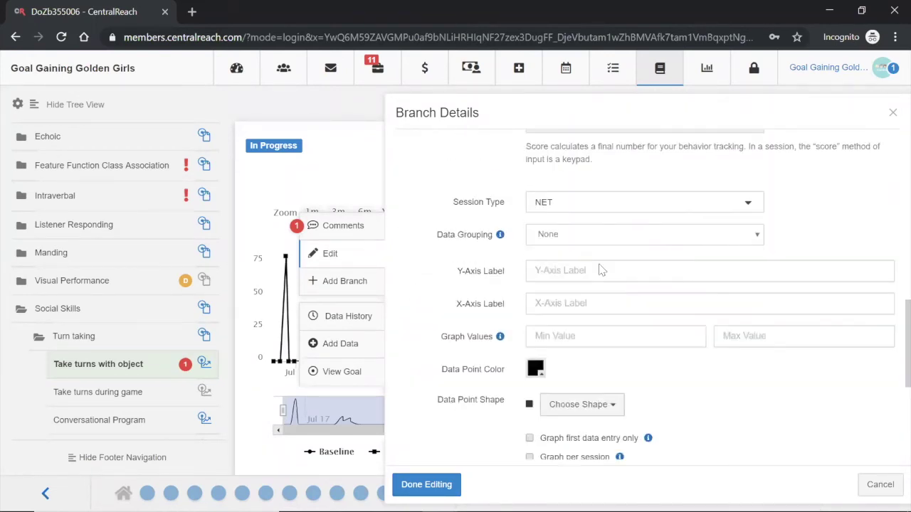
left_click(556, 204)
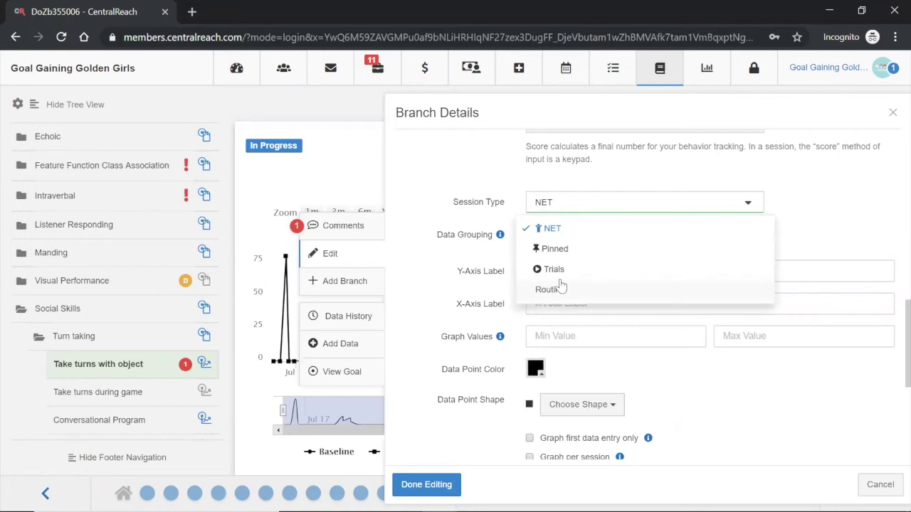
left_click(559, 291)
Step: Assign Take turns with object to the MWF routine's 12:00 PM to 1:00 PM Social time slot
left_click(590, 286)
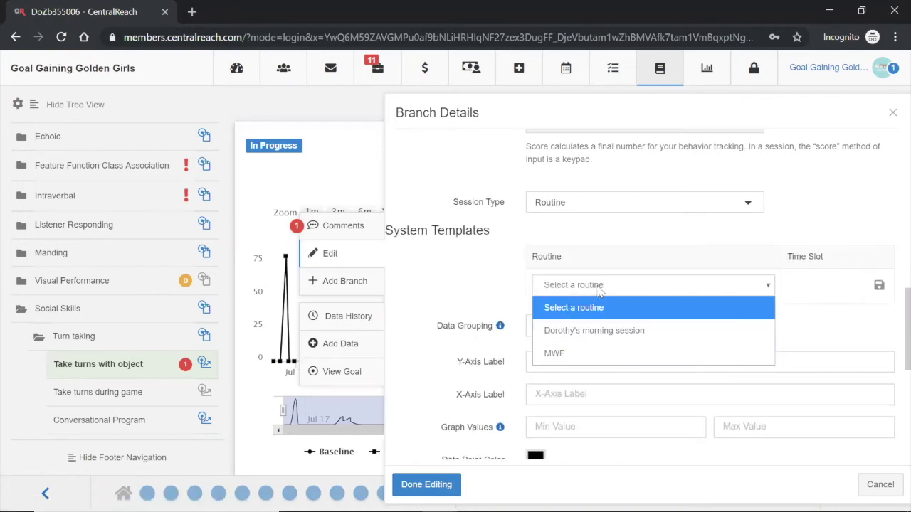
left_click(569, 353)
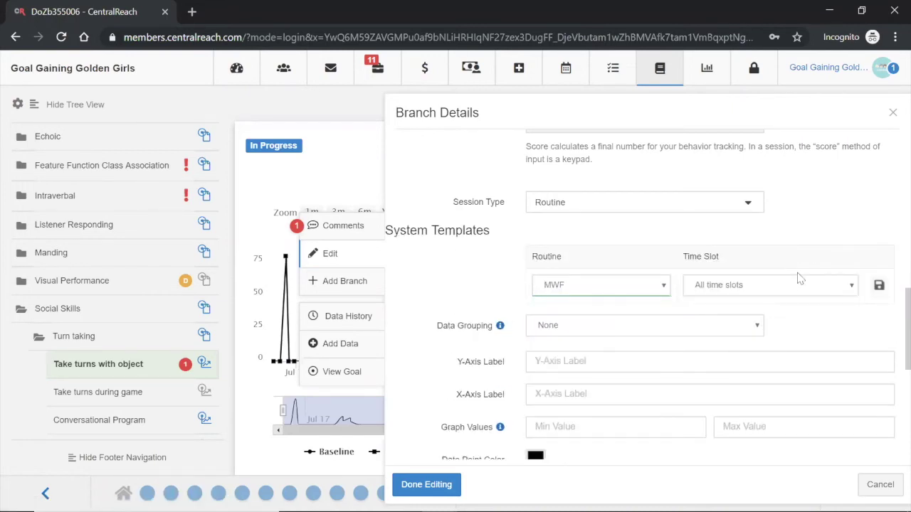
left_click(800, 286)
left_click(719, 376)
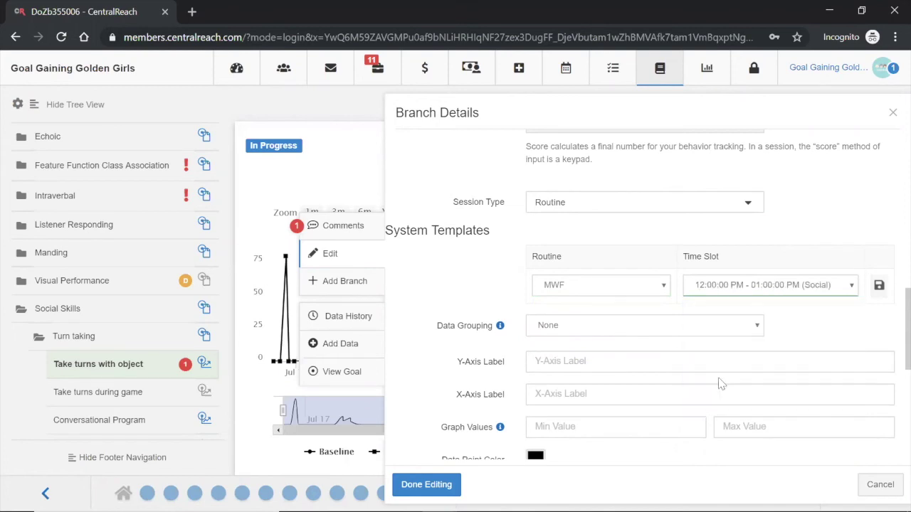